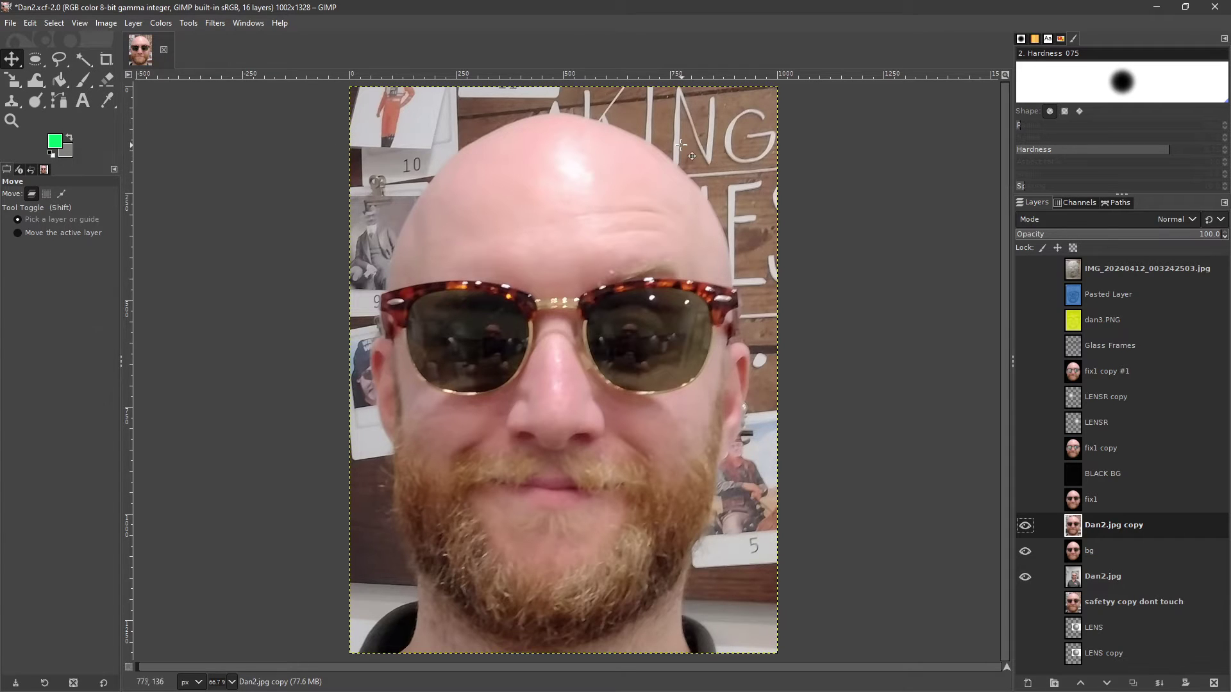
Try a green Paintbrush stroke of size 71 across the background beside the head, and undo it.
{"action": "left_click", "coordinate": [82, 79]}
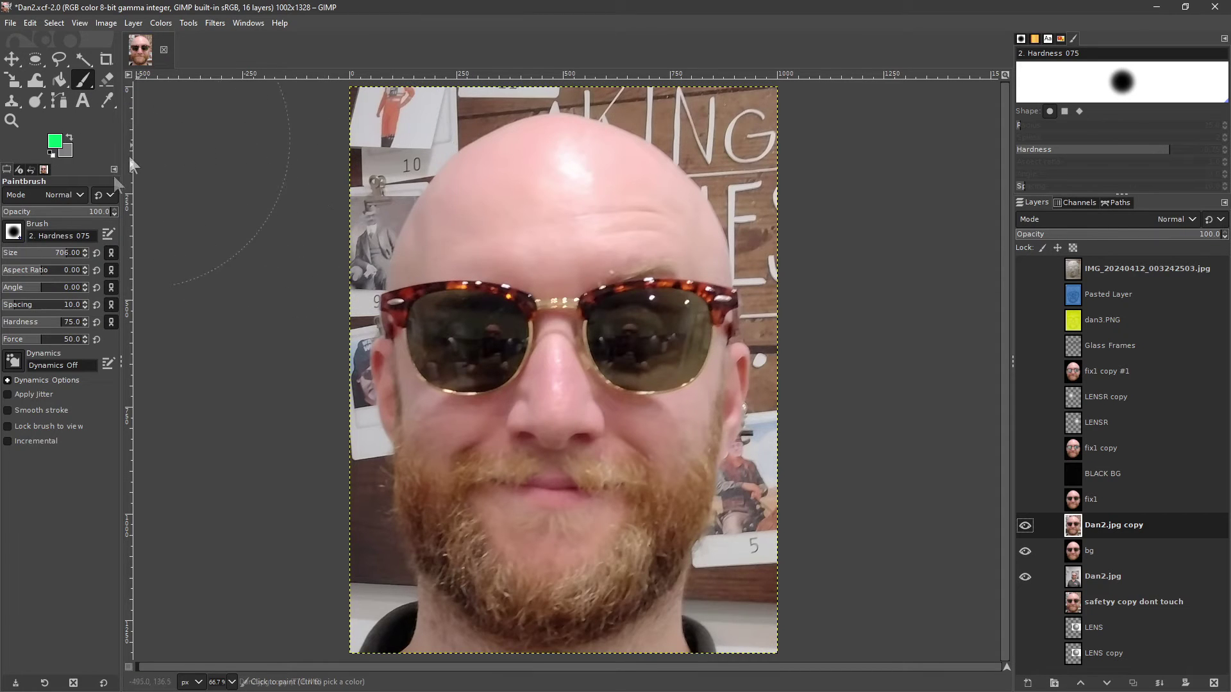
{"action": "left_click_drag", "start_coordinate": [63, 256], "coordinate": [19, 254]}
{"action": "mouse_move", "coordinate": [477, 116]}
{"action": "left_mouse_down"}
{"action": "mouse_move", "coordinate": [402, 150]}
{"action": "mouse_move", "coordinate": [458, 123]}
{"action": "mouse_move", "coordinate": [403, 147]}
{"action": "mouse_move", "coordinate": [452, 144]}
{"action": "left_mouse_up"}
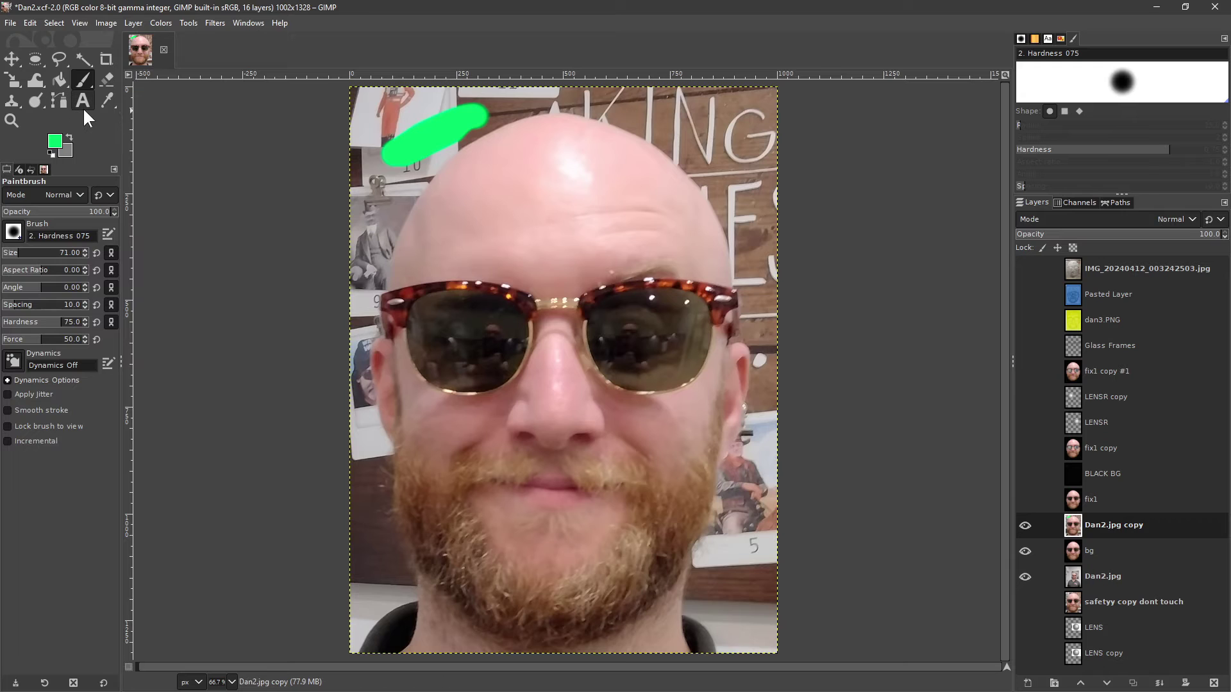
{"action": "key", "text": "ctrl"}
{"action": "key", "text": "ctrl+z"}
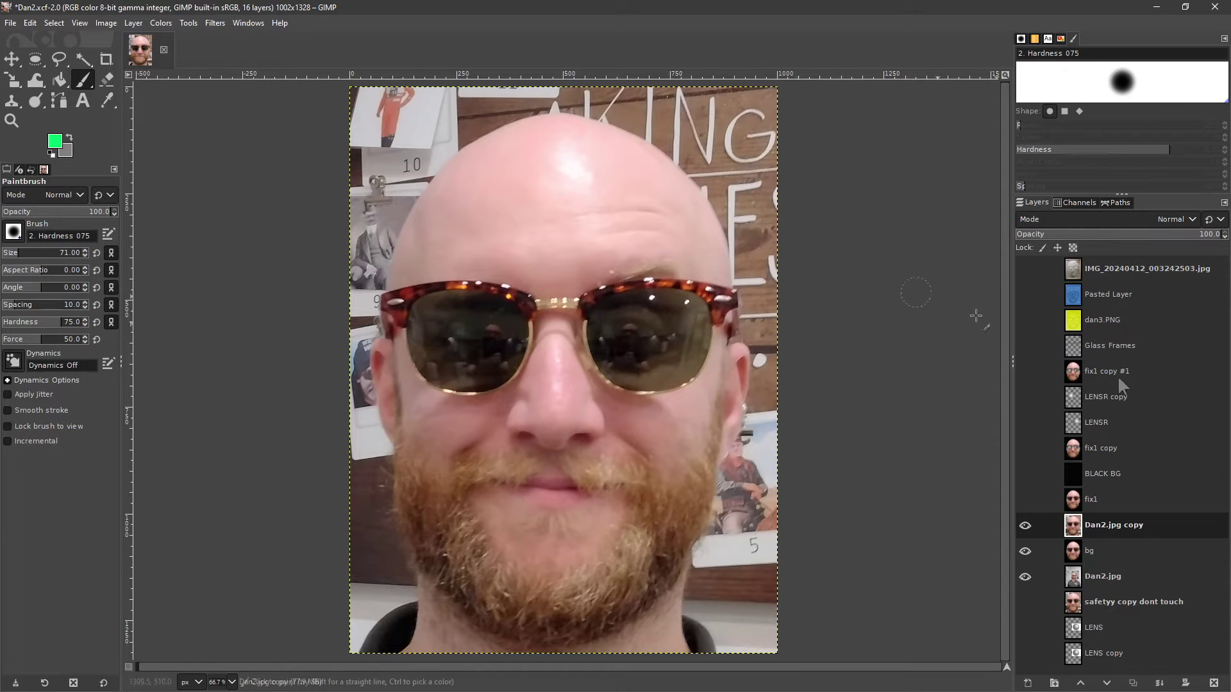
Move the Dan2.jpg copy layer below the bg layer and show the fix1 layer.
{"action": "left_click_drag", "start_coordinate": [1084, 527], "coordinate": [1098, 556]}
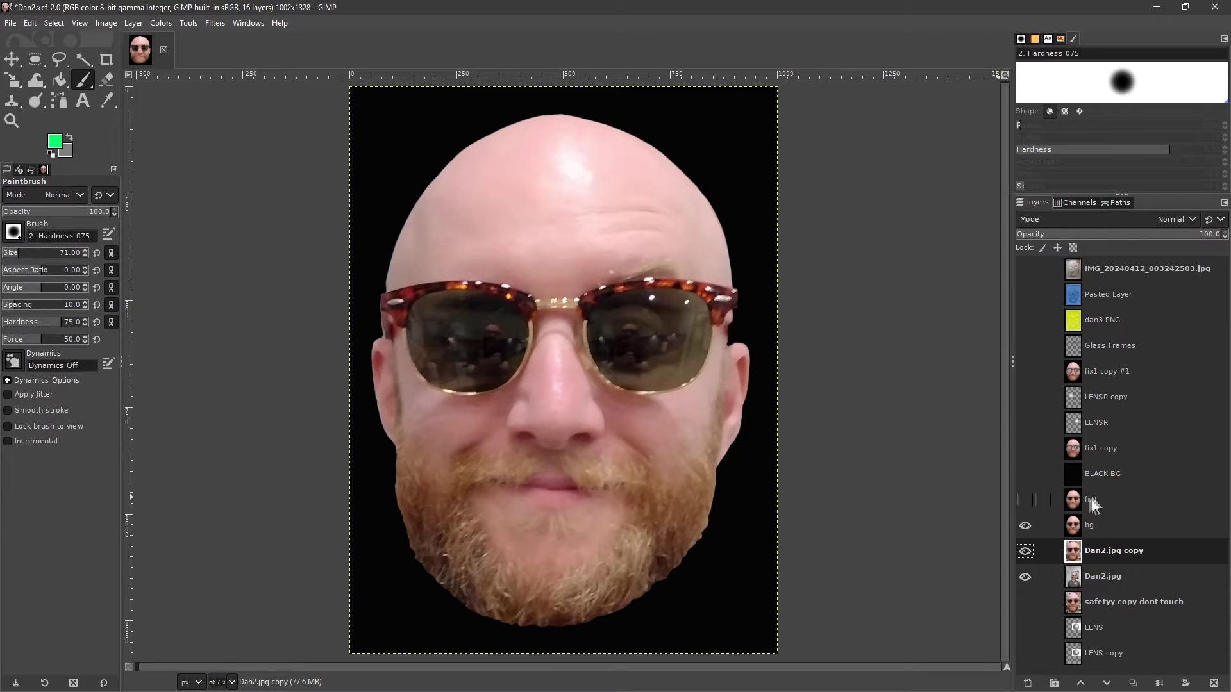
{"action": "left_click", "coordinate": [1026, 499]}
{"action": "left_click", "coordinate": [1025, 500]}
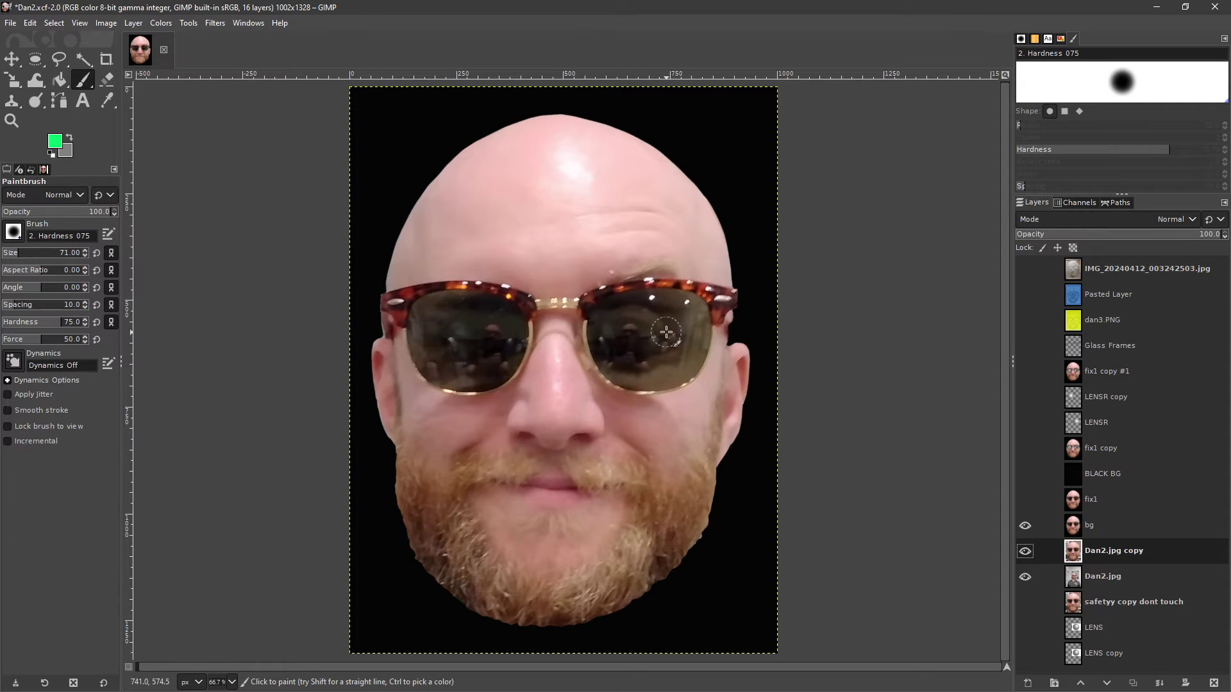
{"action": "left_click", "coordinate": [1026, 499]}
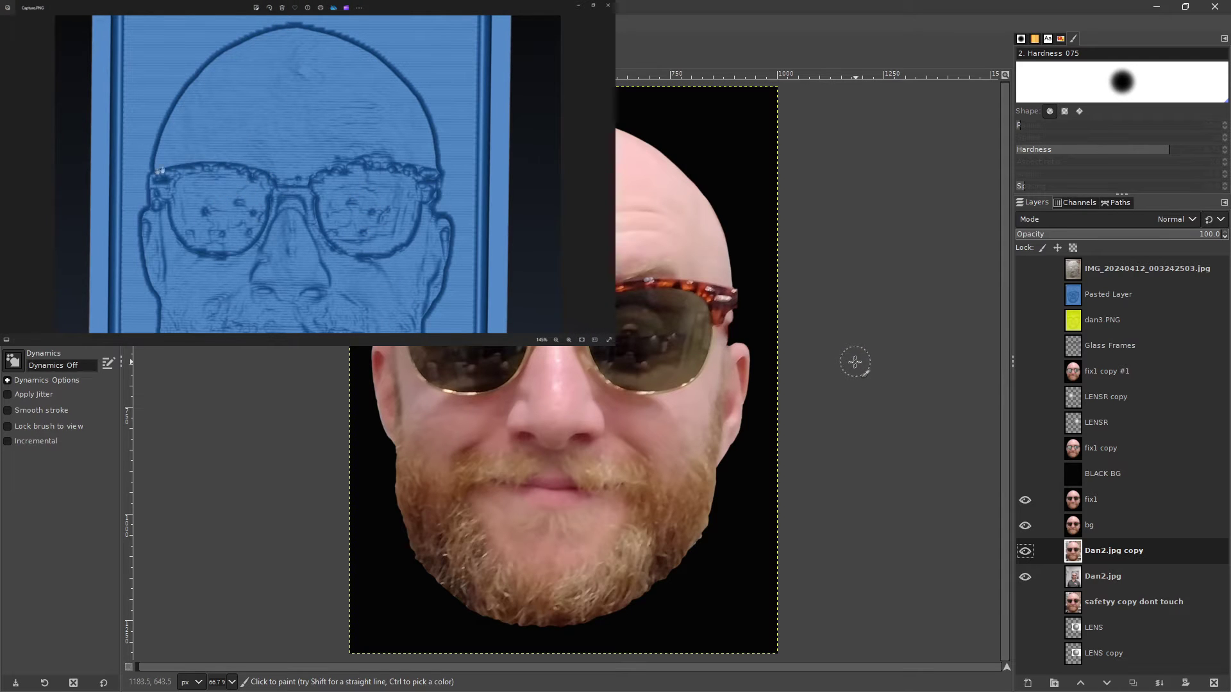
Show the BLACK BG, fix1 copy, LENSR, LENSR copy, fix1 copy #1 and Glass Frames layers.
{"action": "left_click", "coordinate": [1025, 474]}
{"action": "left_click", "coordinate": [1026, 449]}
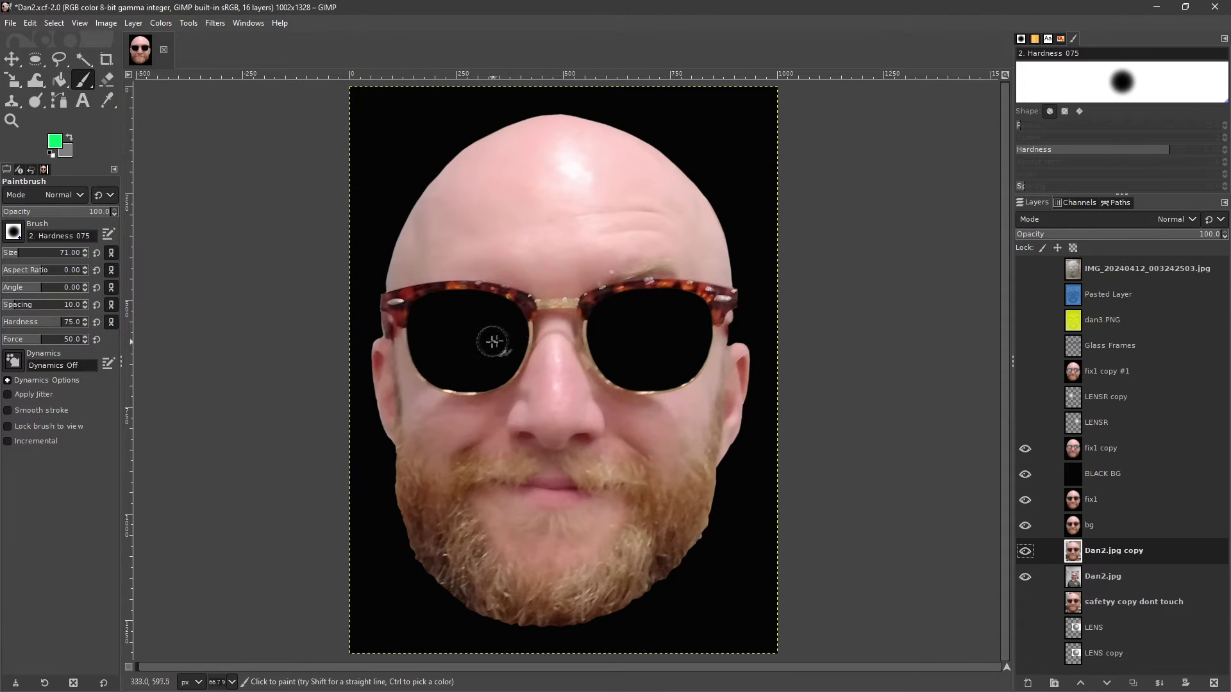
{"action": "left_click", "coordinate": [1026, 423]}
{"action": "left_click", "coordinate": [1025, 397]}
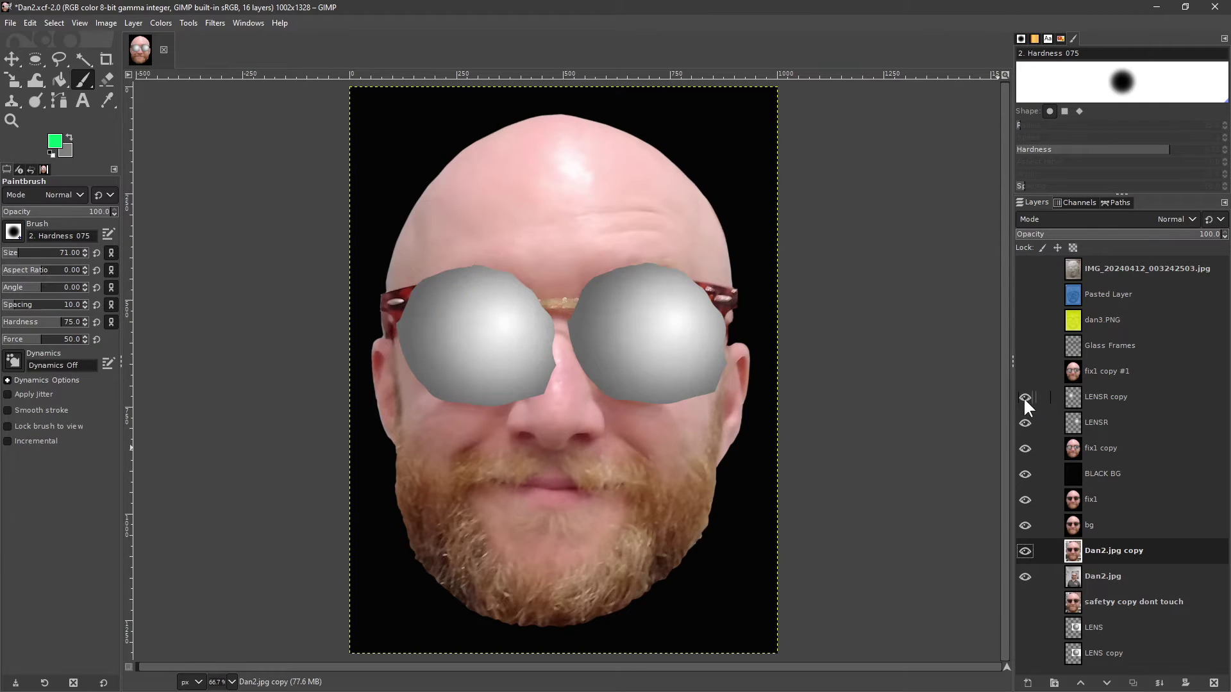
{"action": "left_click", "coordinate": [1025, 371]}
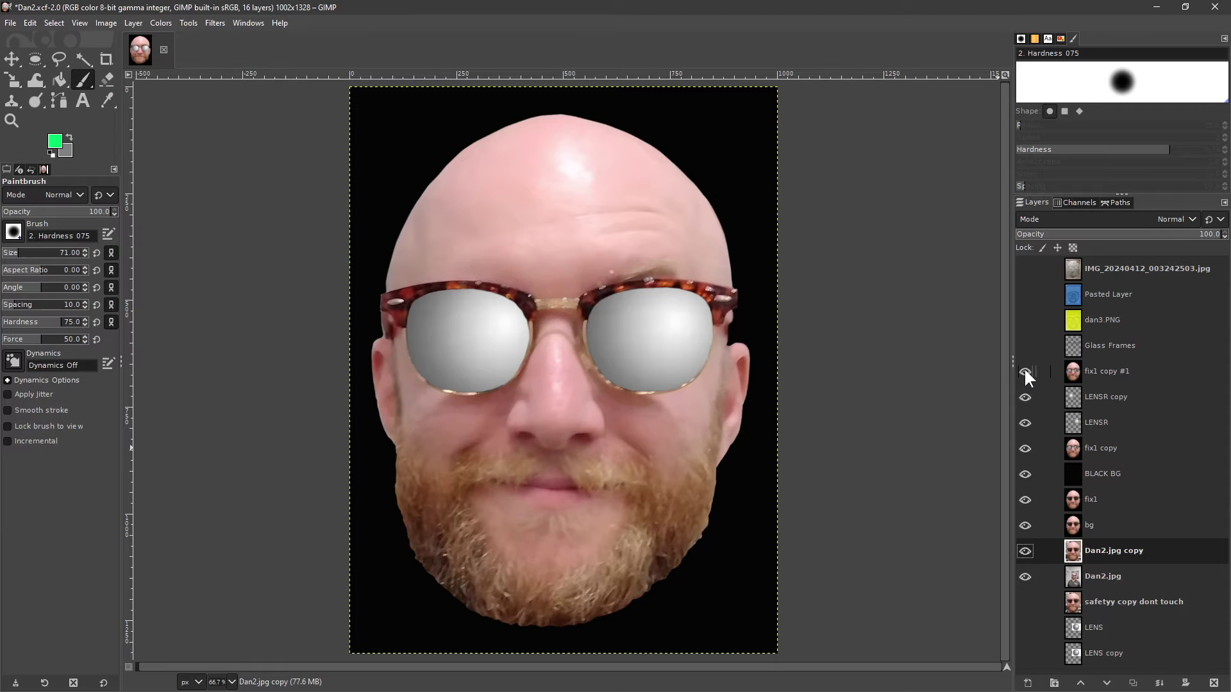
{"action": "left_click", "coordinate": [1116, 372]}
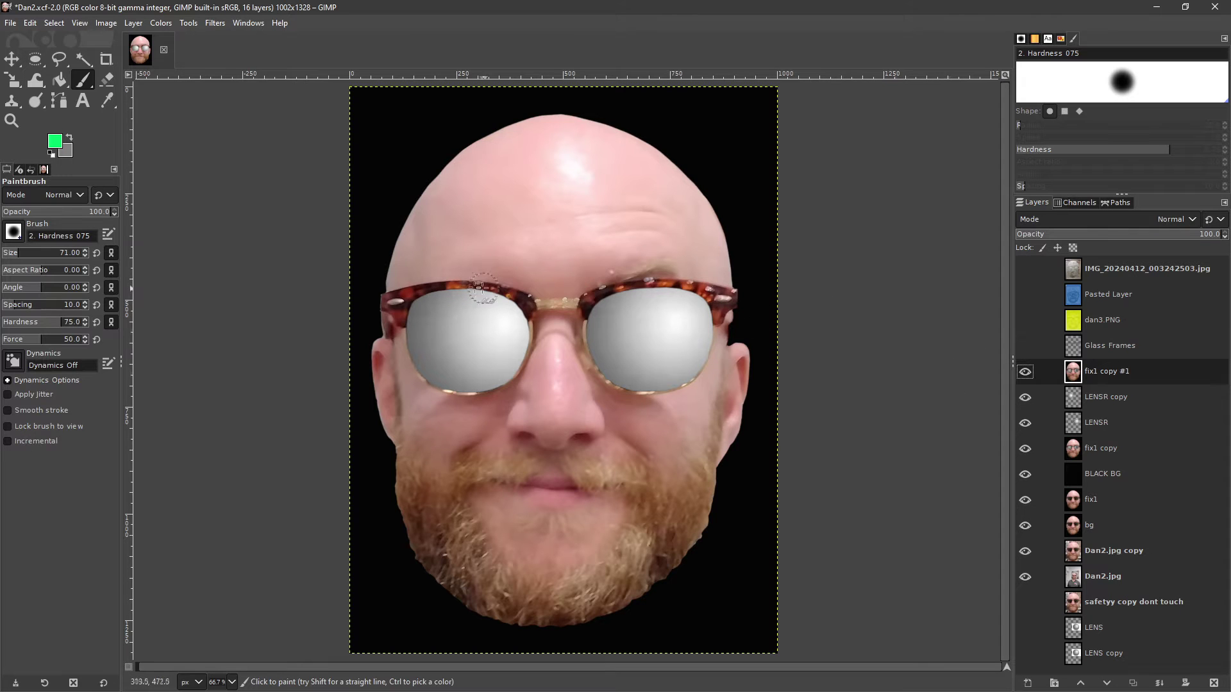
{"action": "left_click", "coordinate": [1025, 346]}
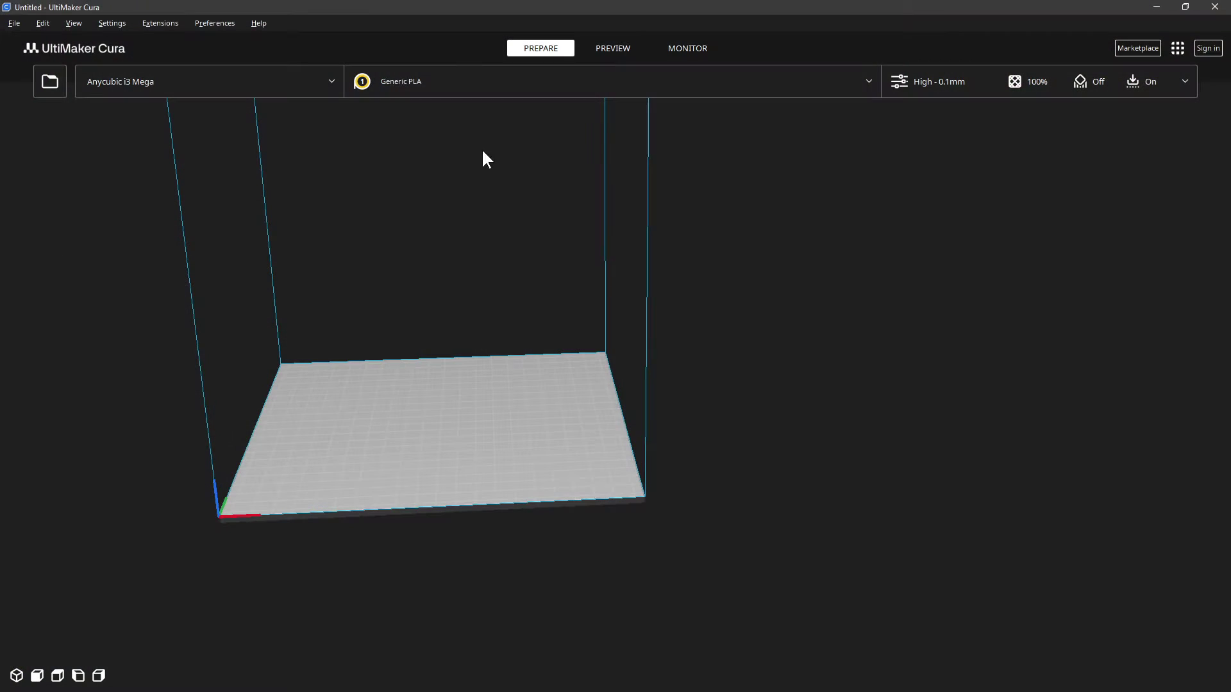
Switch to UltiMaker Cura and open the recently used Dan2forSTL3 image for conversion.
{"action": "left_click", "coordinate": [13, 24]}
{"action": "mouse_move", "coordinate": [80, 77]}
{"action": "left_click", "coordinate": [159, 76]}
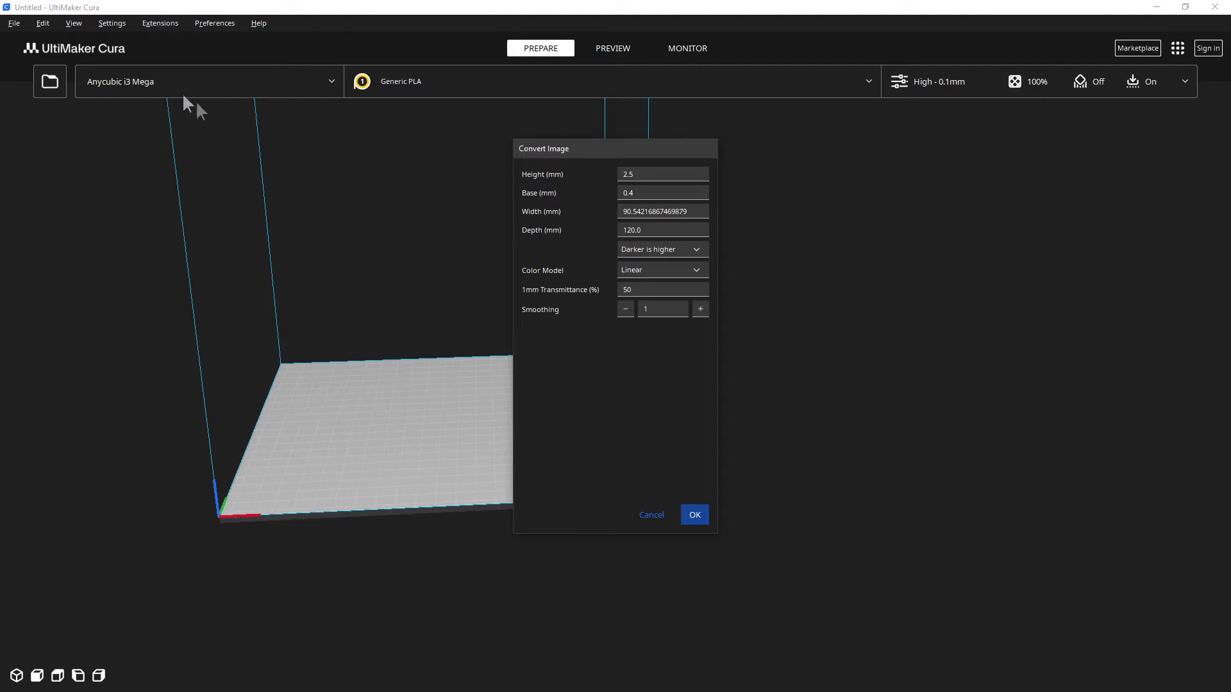
Convert the image to a relief with 6 mm height, 0.5 mm base, 160 mm width and Lighter is higher.
{"action": "left_click", "coordinate": [647, 181]}
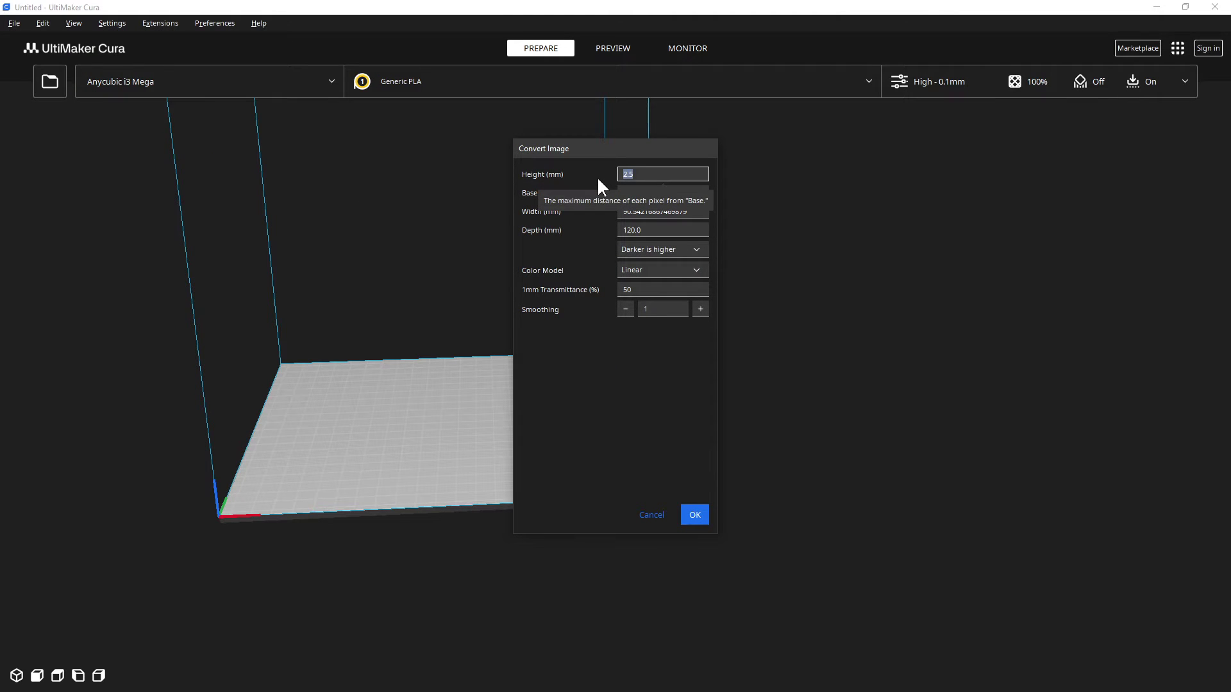
{"action": "type", "text": "6"}
{"action": "left_click", "coordinate": [646, 192]}
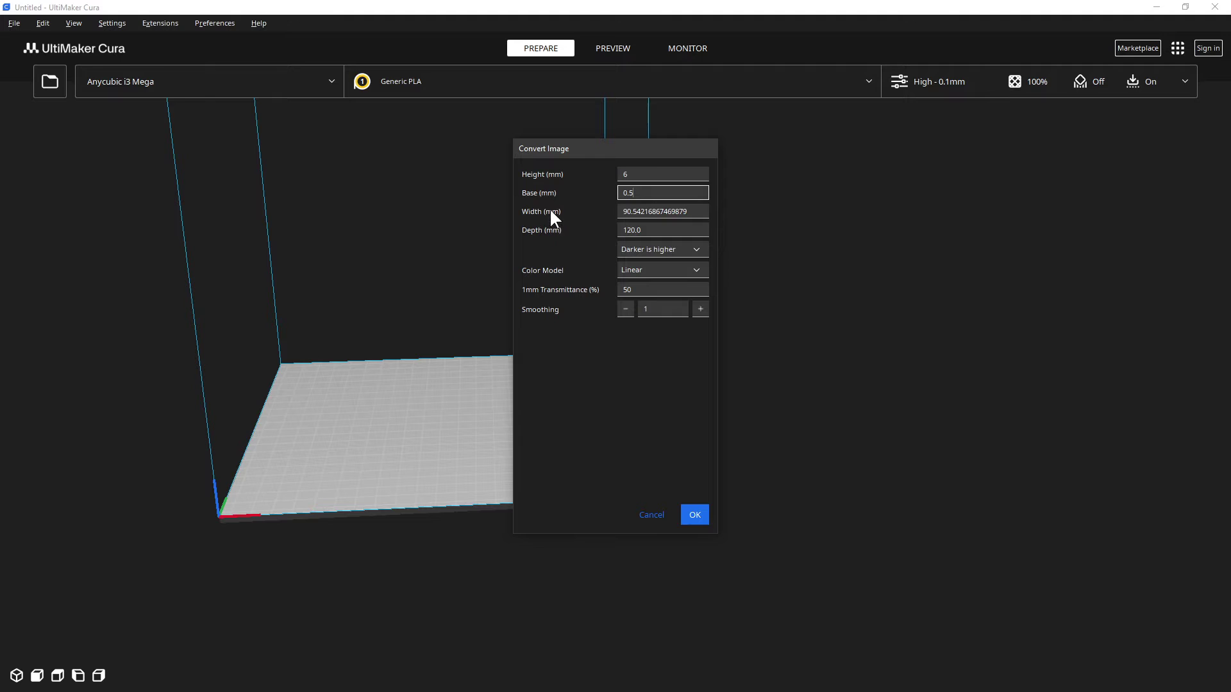
{"action": "left_click", "coordinate": [623, 214]}
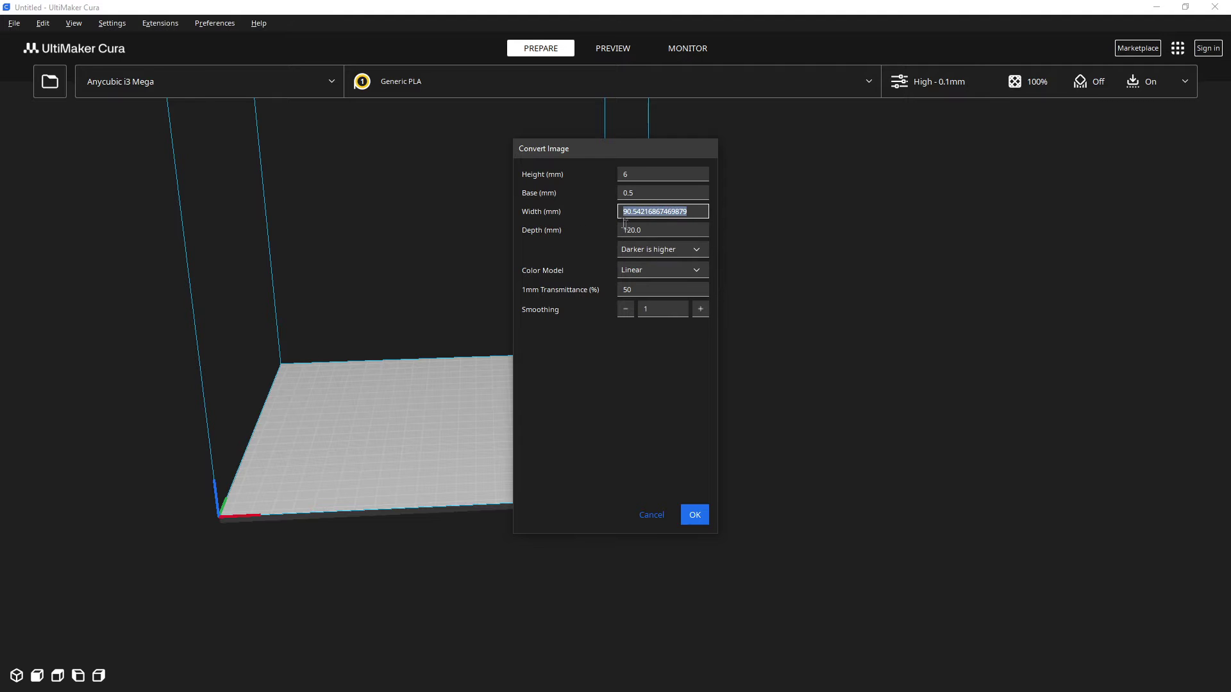
{"action": "type", "text": "160"}
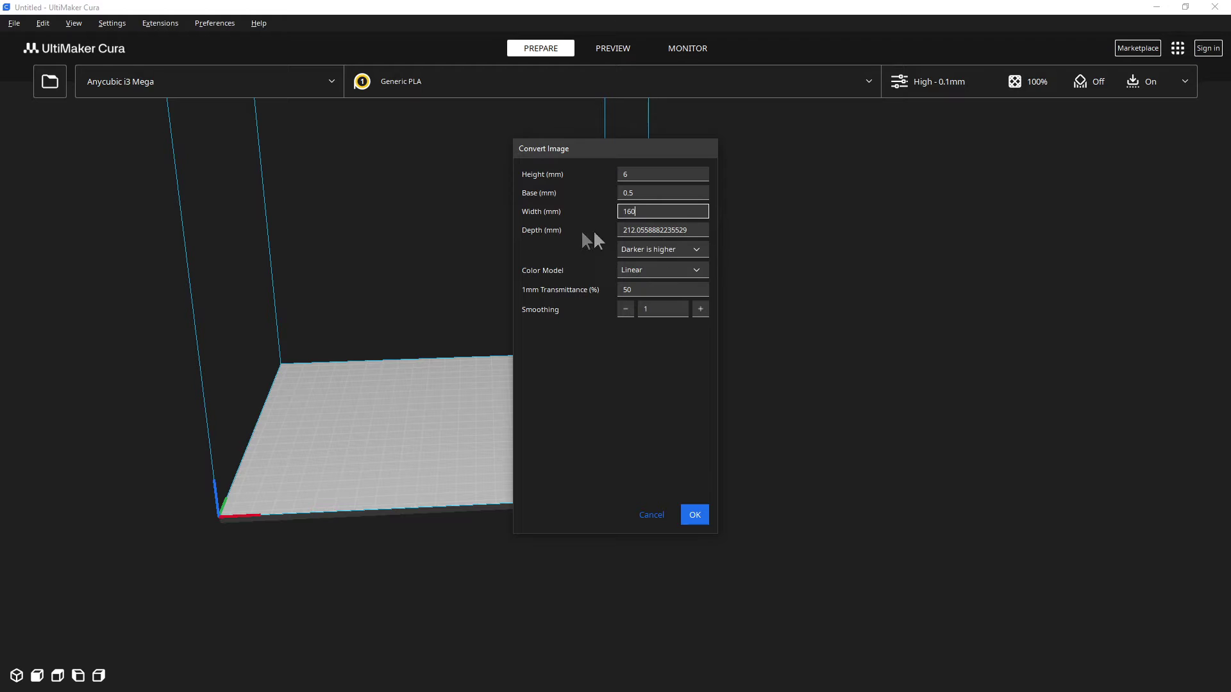
{"action": "left_click", "coordinate": [670, 250]}
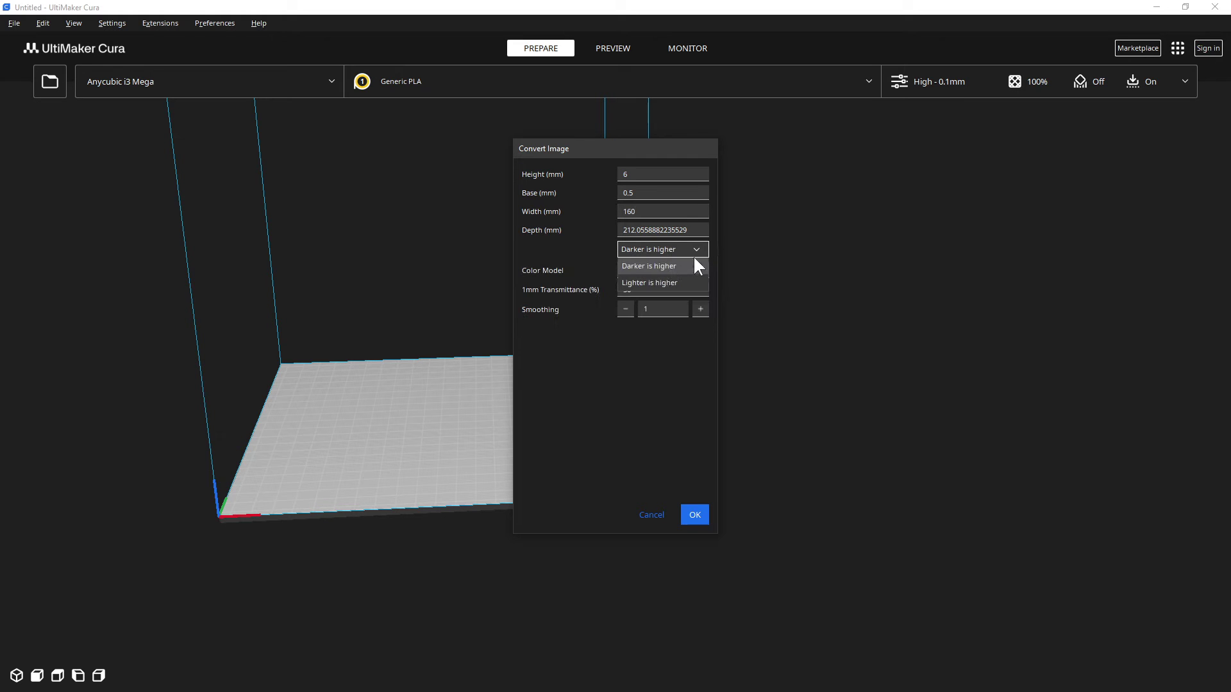
{"action": "left_click", "coordinate": [662, 284]}
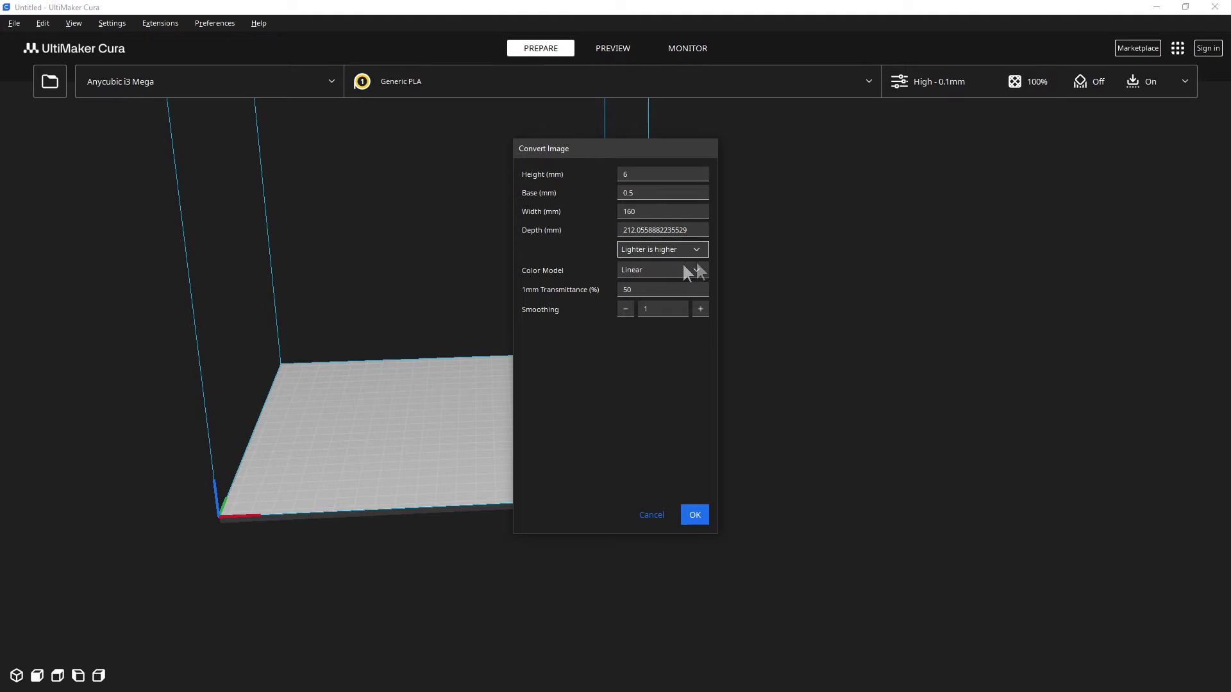
{"action": "left_click", "coordinate": [685, 516]}
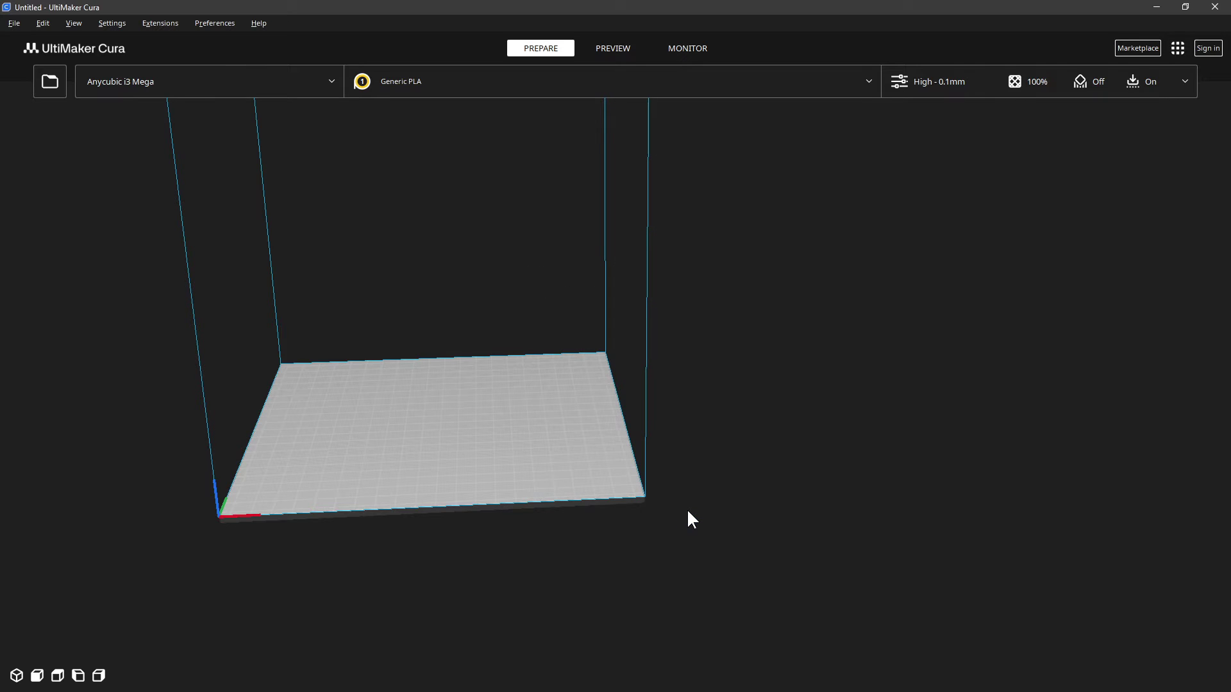
Begin exporting the face relief model with STL File (Binary) as the file type.
{"action": "left_click", "coordinate": [761, 418]}
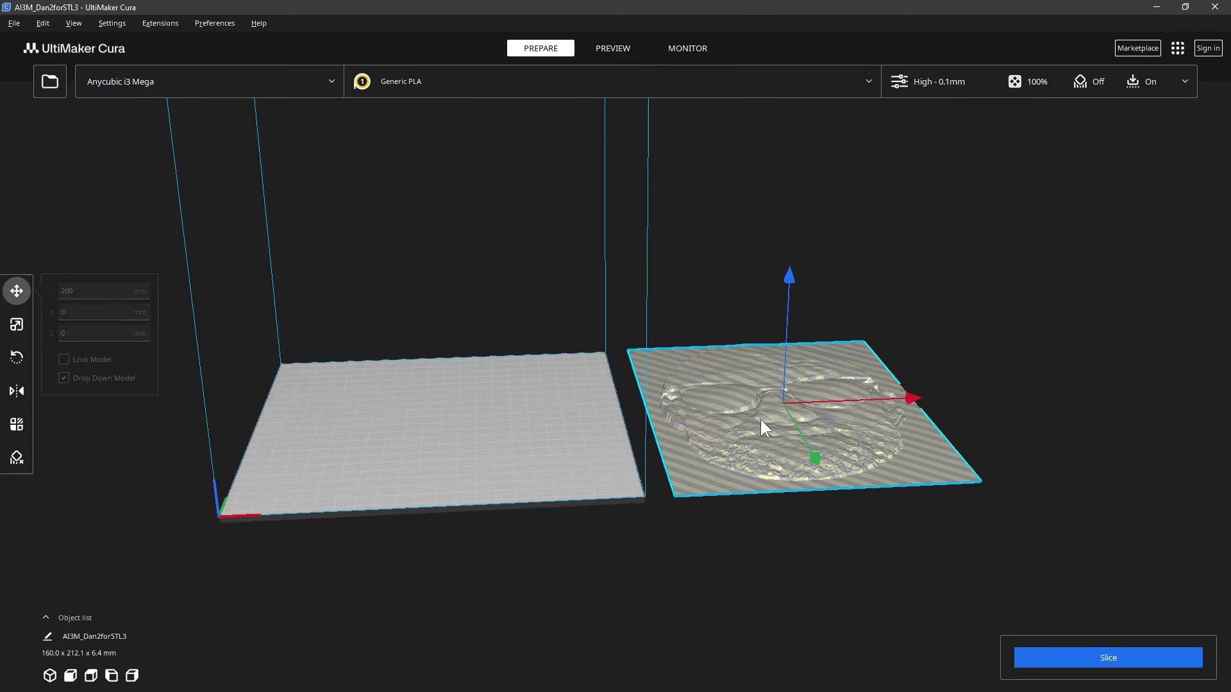
{"action": "left_click", "coordinate": [775, 314]}
{"action": "right_click_drag", "start_coordinate": [785, 317], "coordinate": [738, 456]}
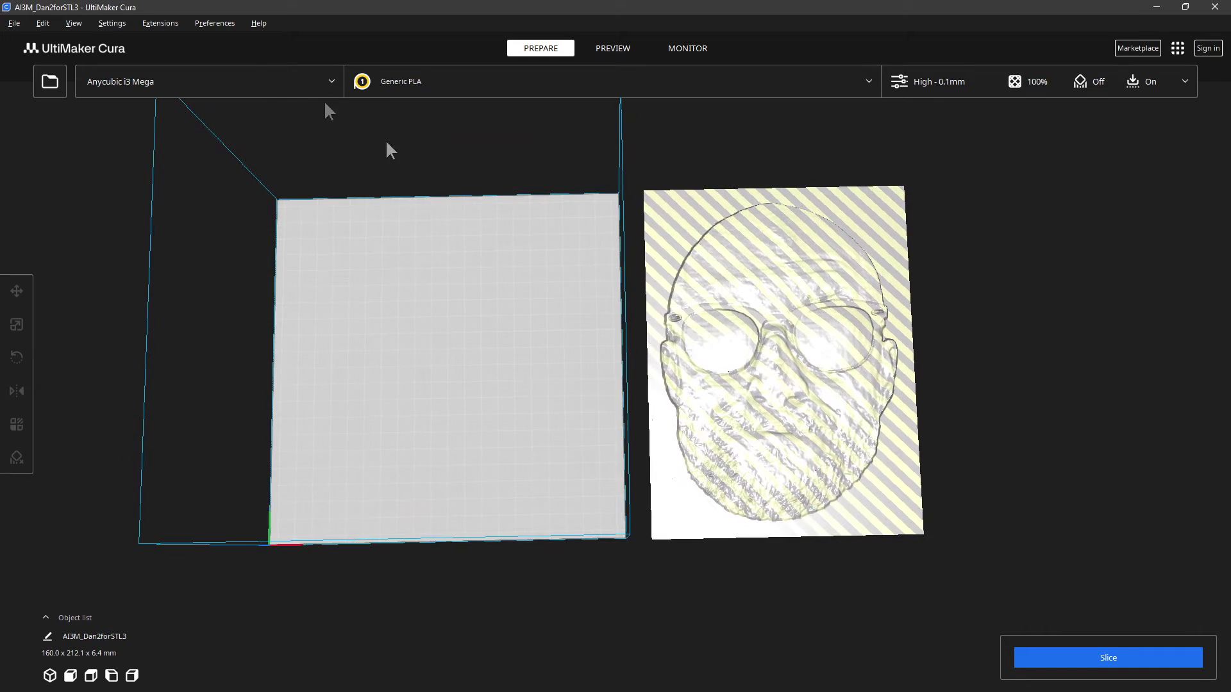
{"action": "left_click", "coordinate": [14, 23]}
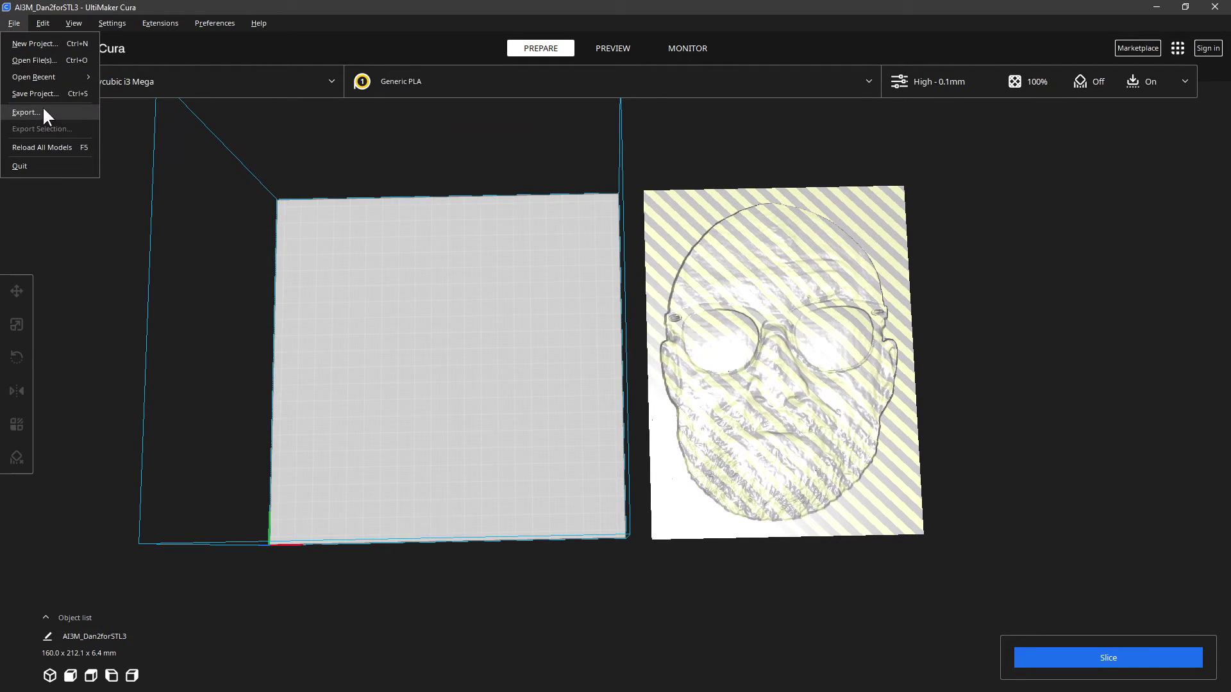
{"action": "left_click", "coordinate": [41, 111]}
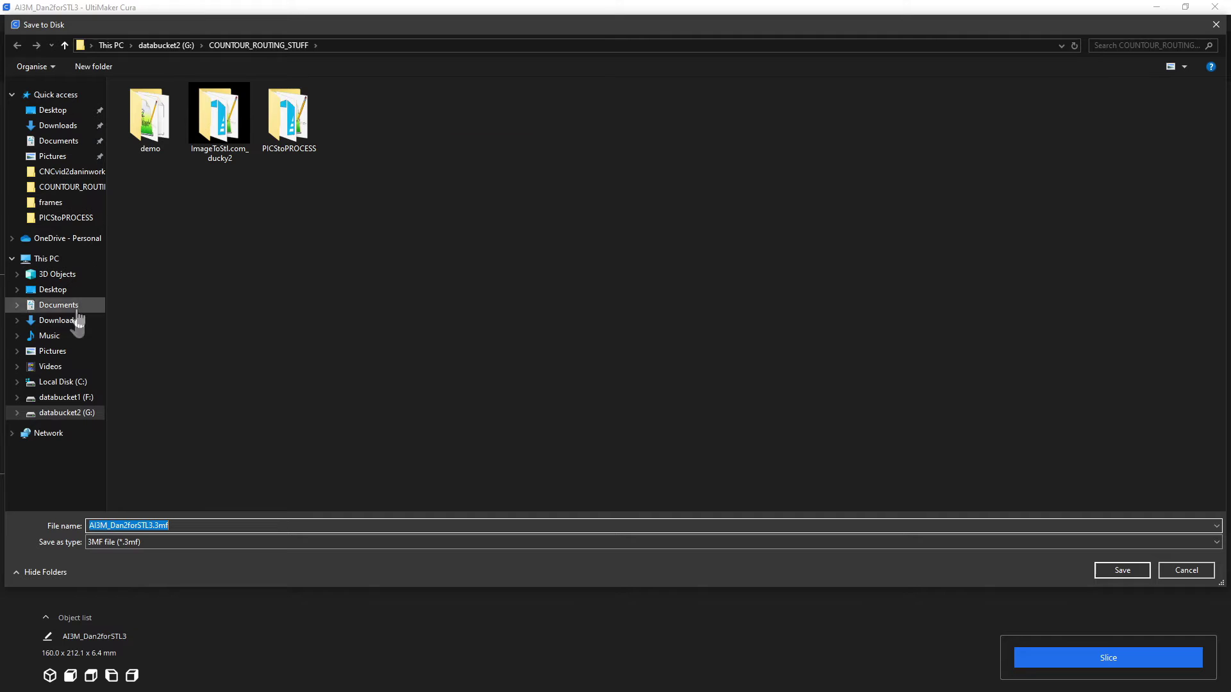
{"action": "left_click", "coordinate": [120, 543]}
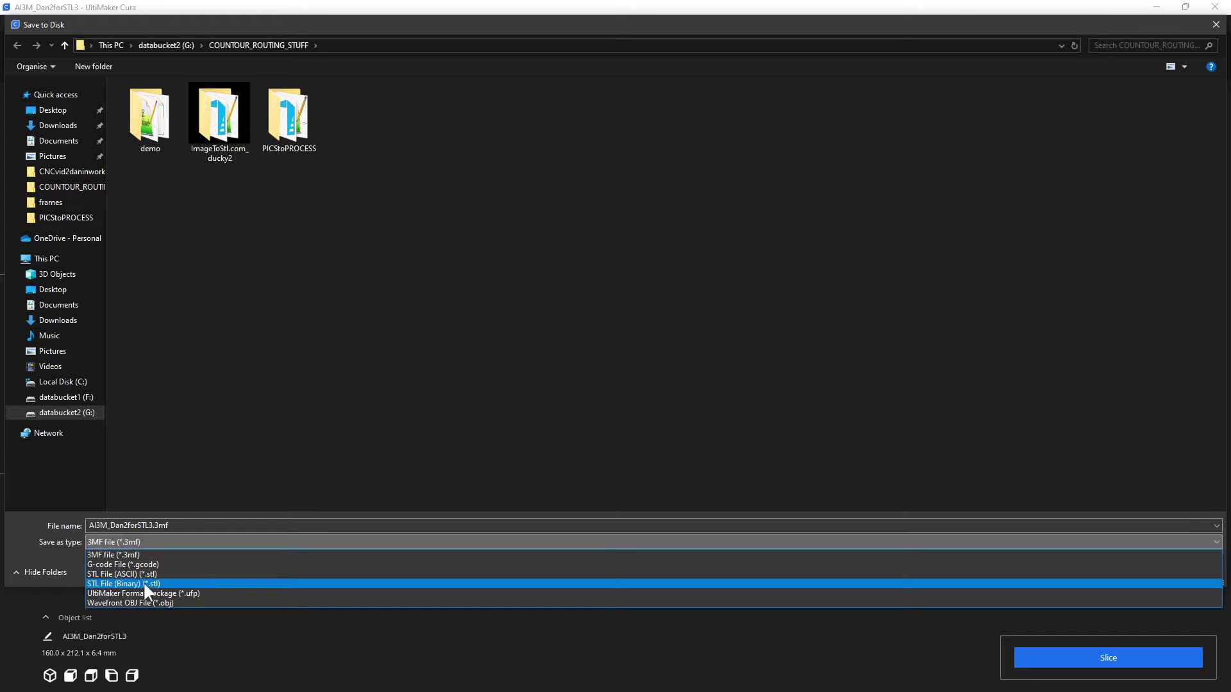
{"action": "left_click", "coordinate": [144, 583]}
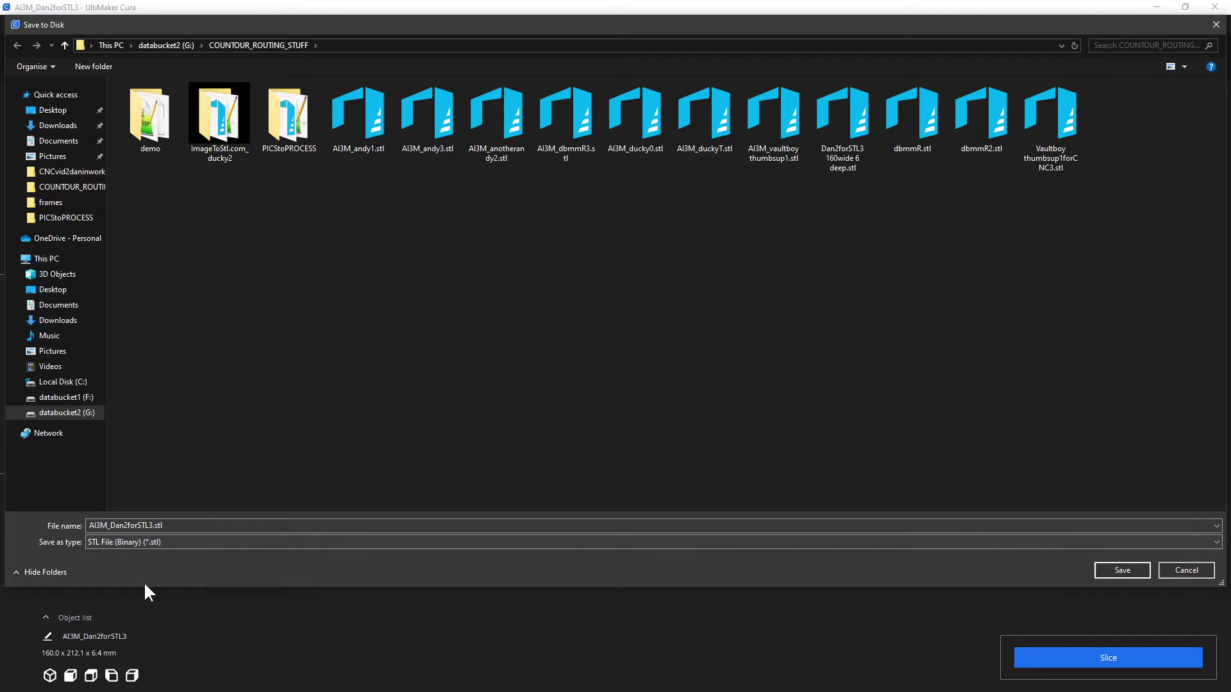
Name the export videodemoDan2forSTL3.stl and save it in the COUNTOUR_ROUTING_STUFF folder.
{"action": "left_click", "coordinate": [153, 524]}
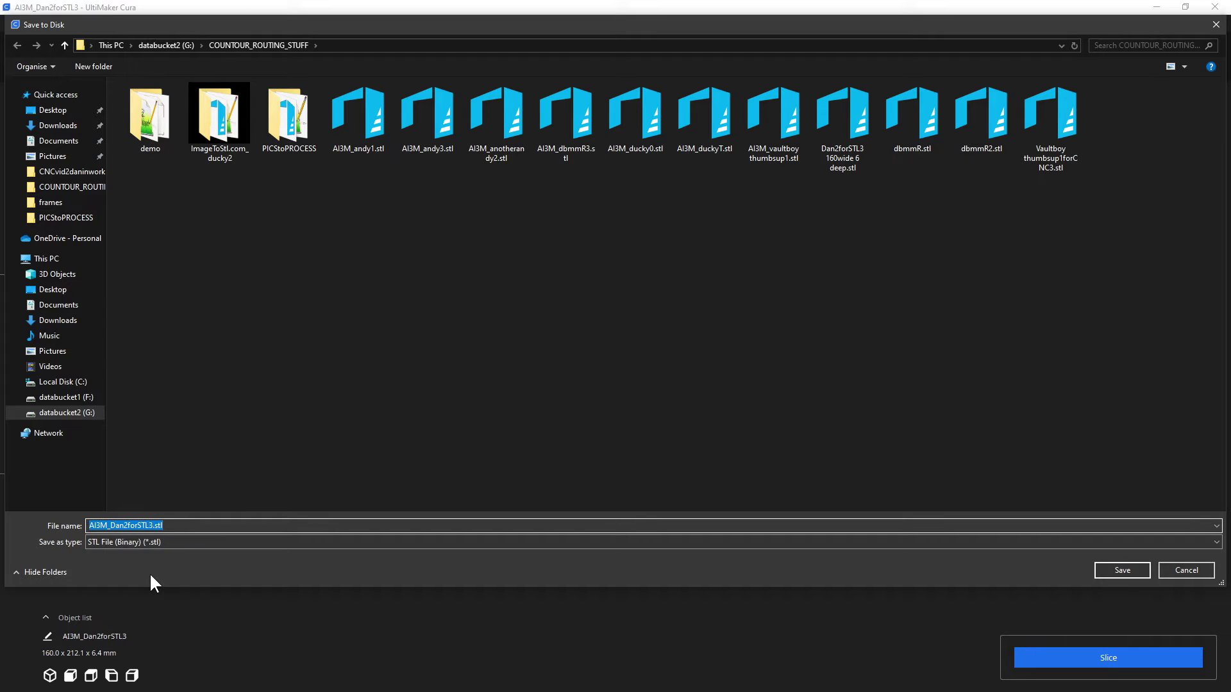
{"action": "key", "text": "Home"}
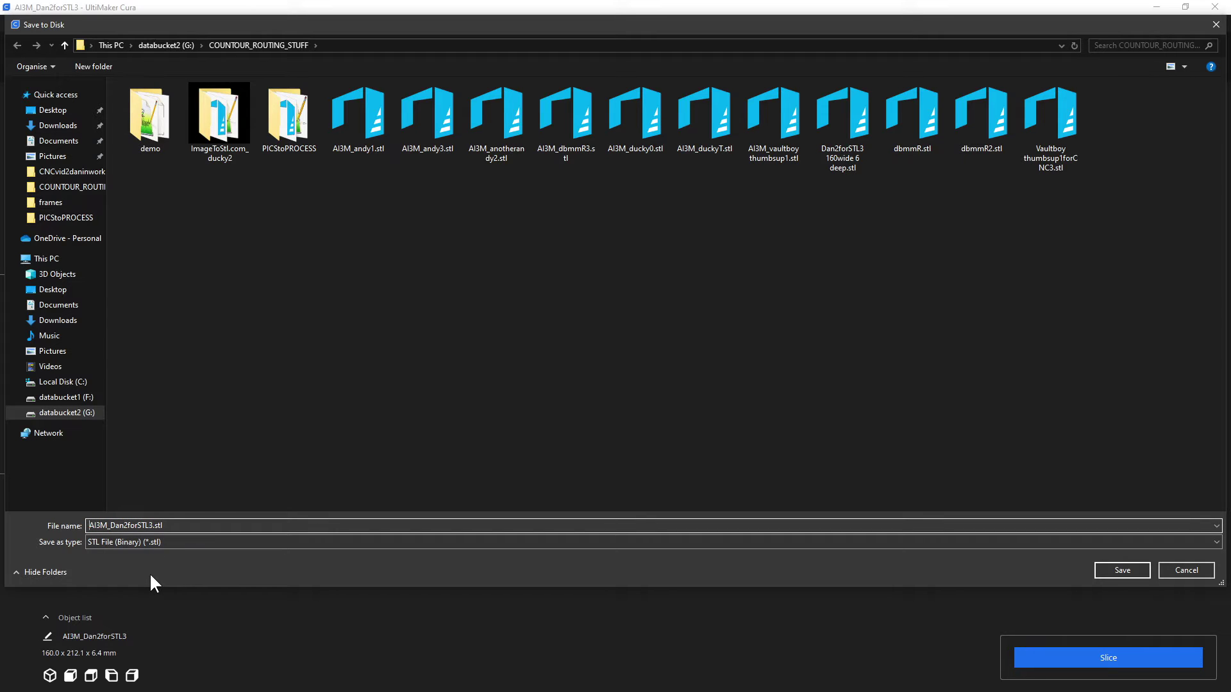
{"action": "type", "text": "videodemo"}
{"action": "key", "text": "Delete"}
{"action": "key", "text": "Delete"}
{"action": "key", "text": "Delete"}
{"action": "key", "text": "Delete"}
{"action": "key", "text": "Delete"}
{"action": "left_click", "coordinate": [1123, 571]}
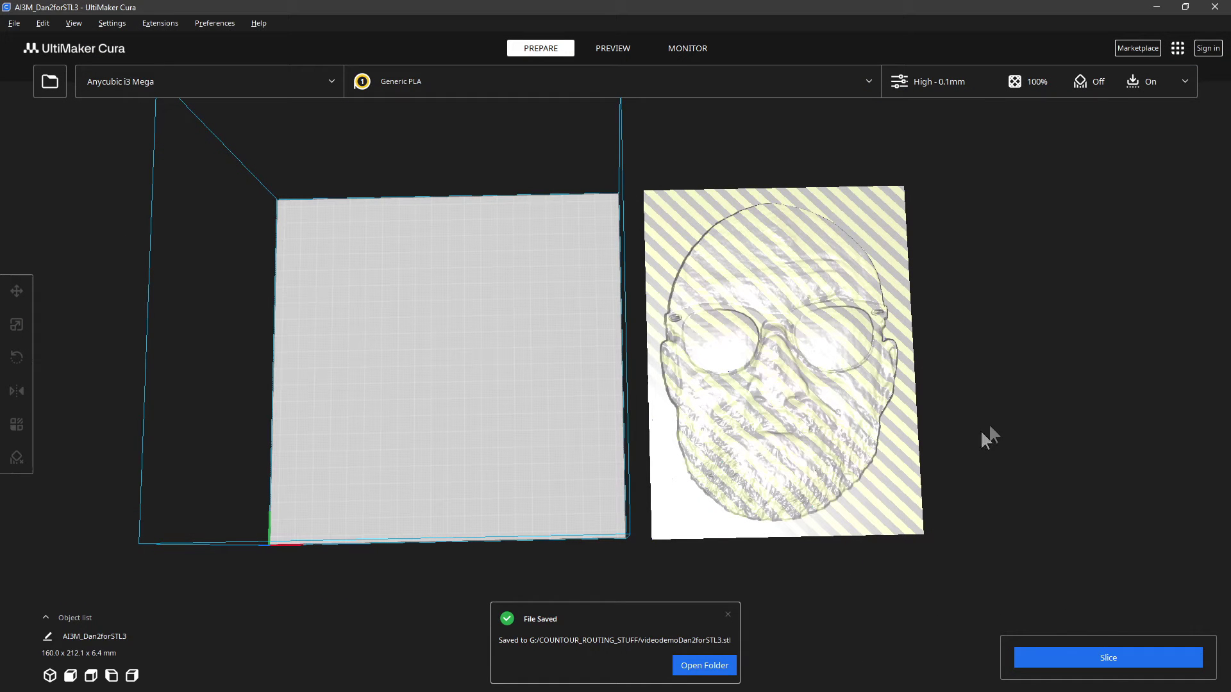
Close Cura and launch Kiri:Moto in Edge.
{"action": "left_click", "coordinate": [1217, 8]}
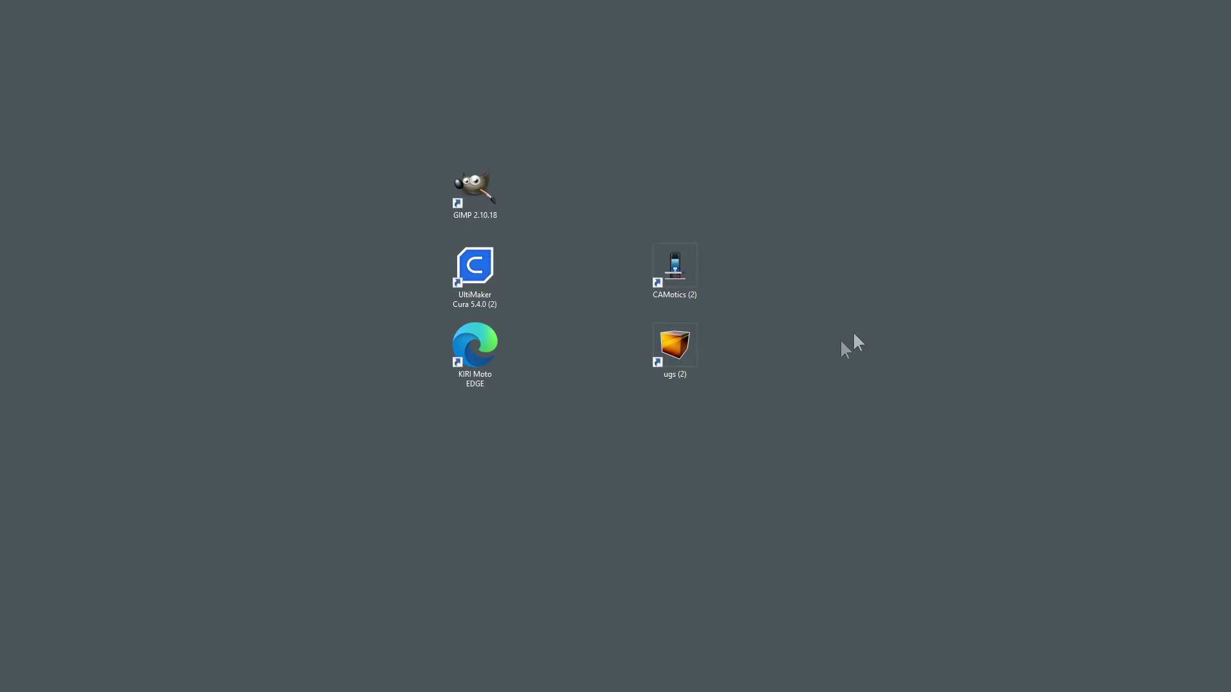
{"action": "left_click", "coordinate": [481, 346]}
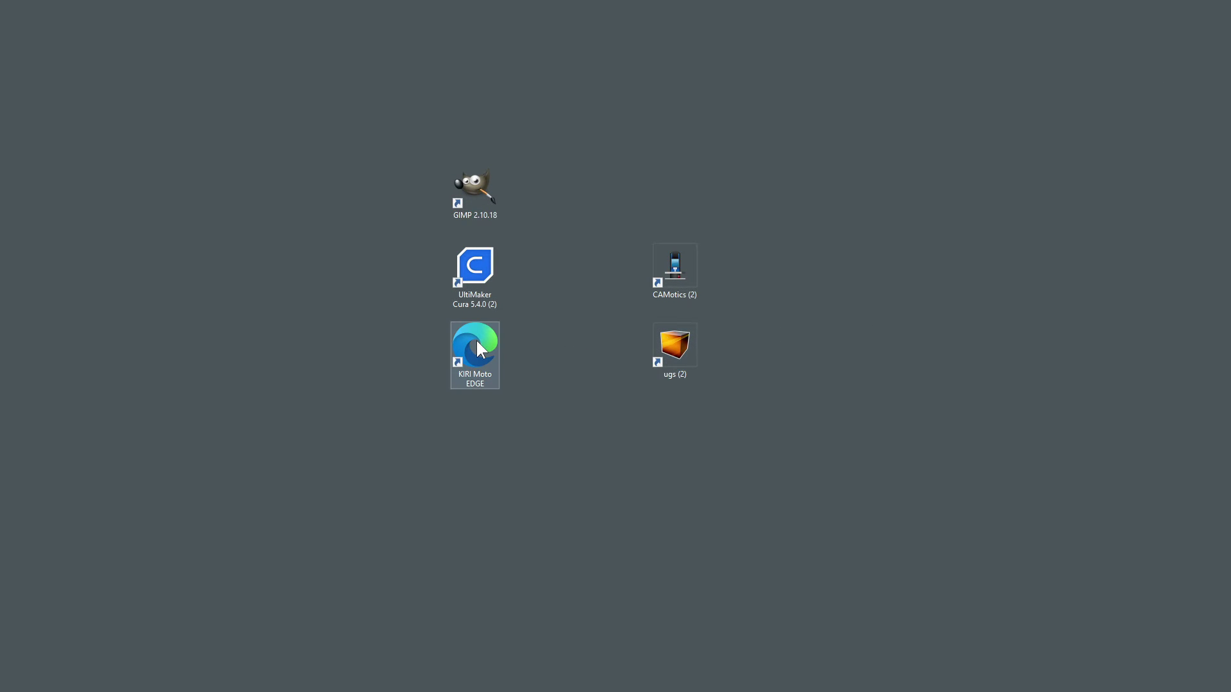
{"action": "double_click", "coordinate": [476, 339]}
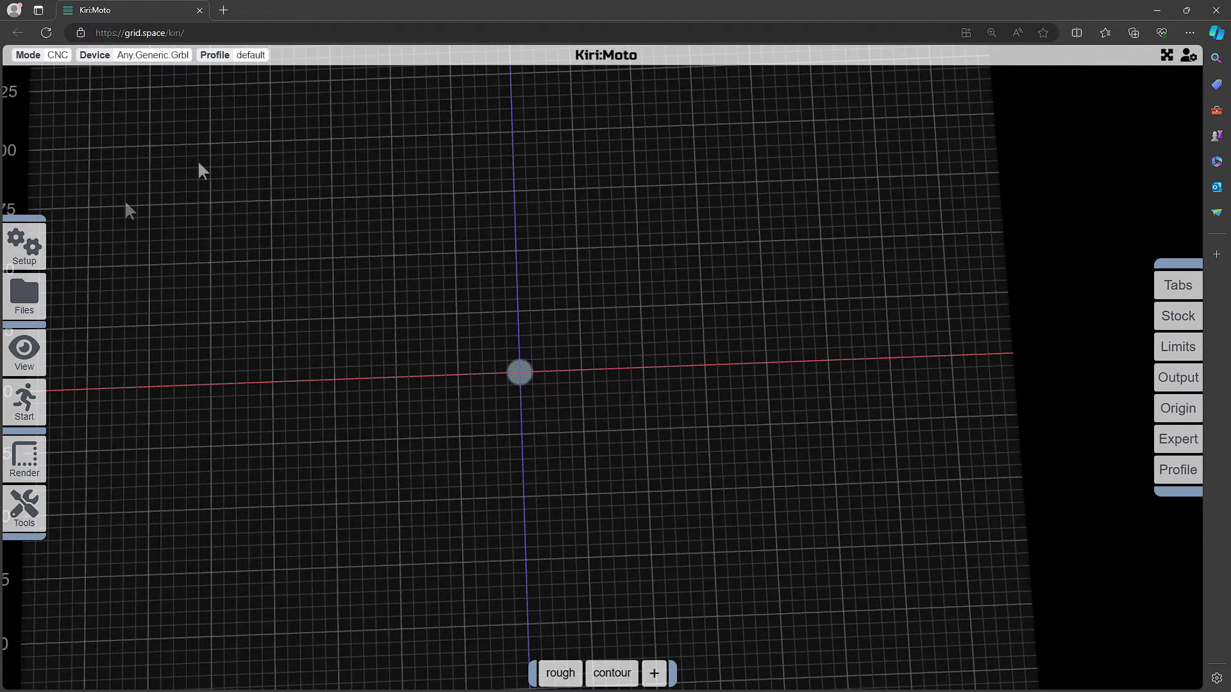
Import videodemoDan2forSTL3.stl from the COUNTOUR_ROUTING_STUFF folder into the Kiri:Moto workspace.
{"action": "mouse_move", "coordinate": [25, 293]}
{"action": "left_click", "coordinate": [142, 295]}
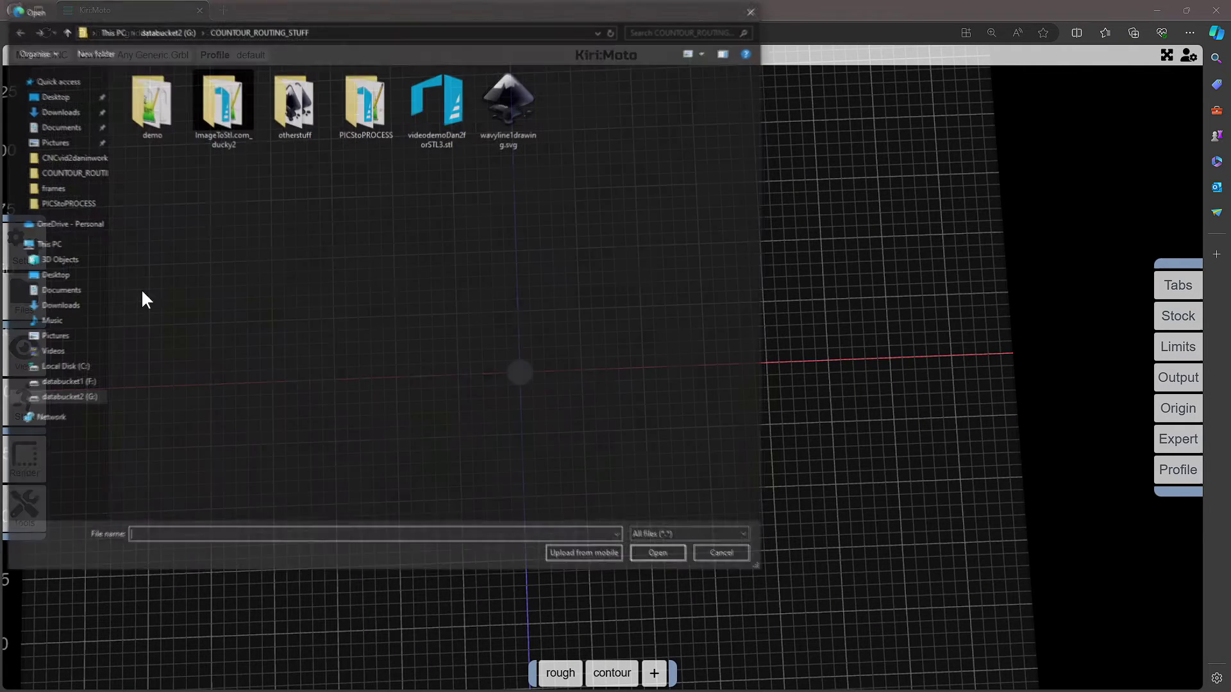
{"action": "left_click", "coordinate": [440, 94]}
{"action": "double_click", "coordinate": [439, 94]}
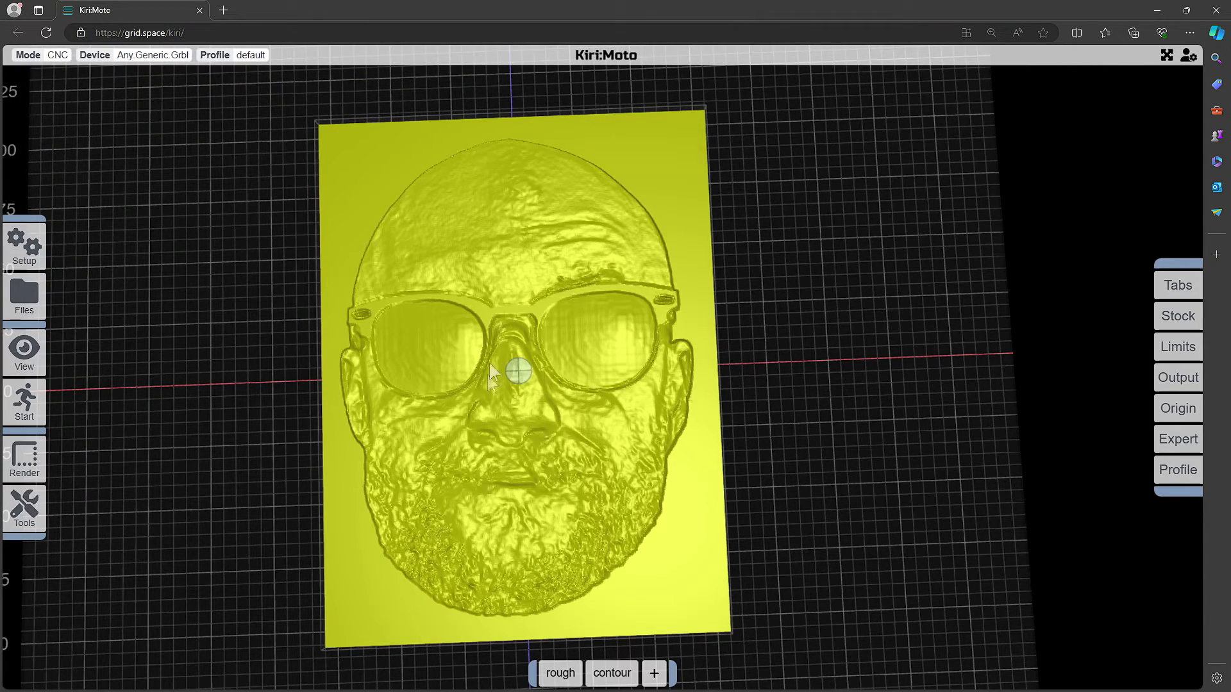
Examine the rough operation's settings and available tools, and open the contour operation's settings.
{"action": "mouse_move", "coordinate": [733, 440]}
{"action": "left_mouse_down"}
{"action": "mouse_move", "coordinate": [738, 291]}
{"action": "mouse_move", "coordinate": [737, 438]}
{"action": "left_mouse_up"}
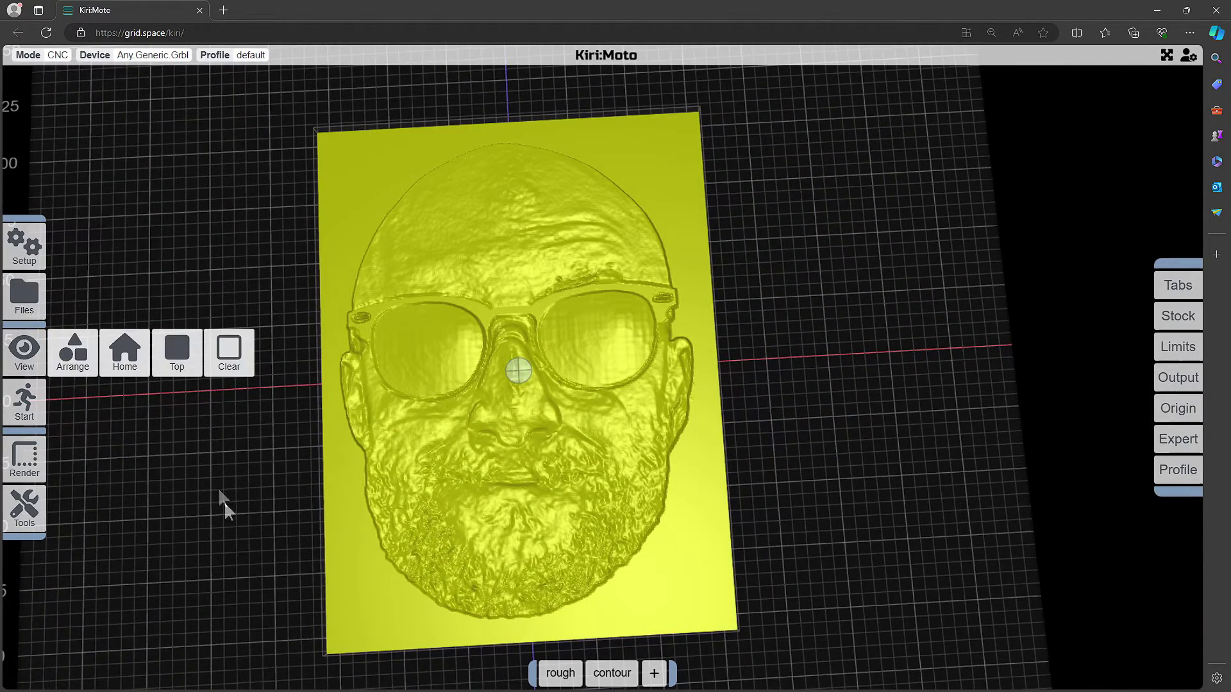
{"action": "left_click", "coordinate": [541, 674]}
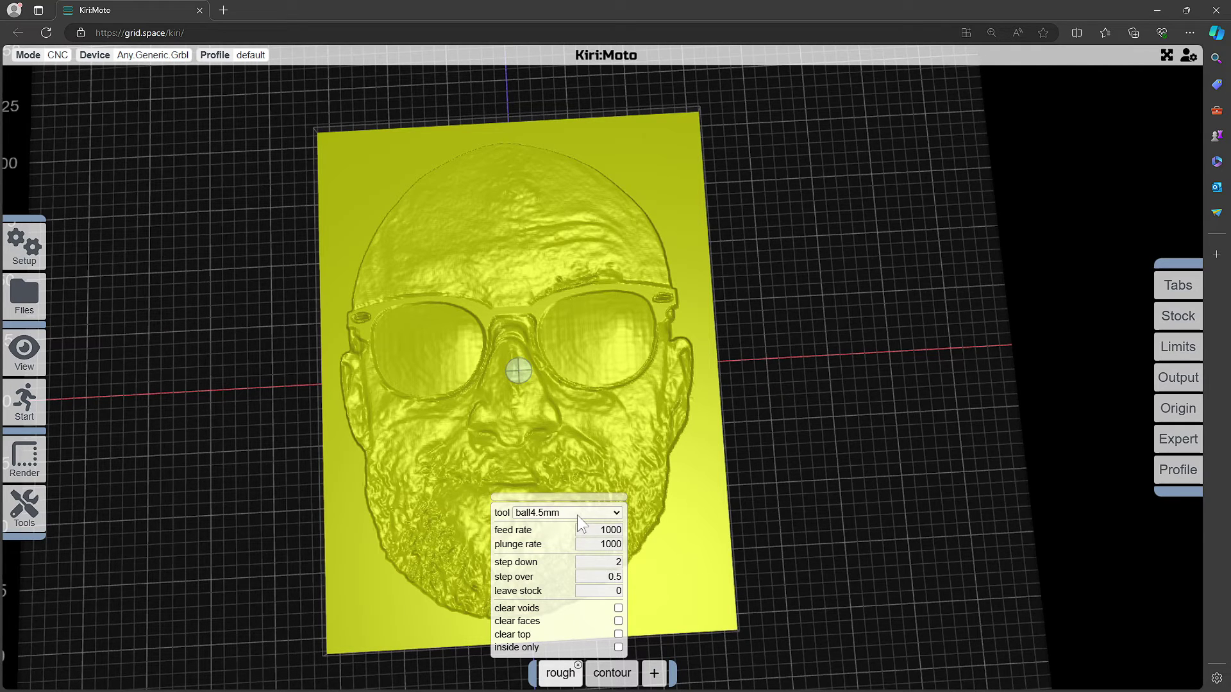
{"action": "left_click_drag", "start_coordinate": [767, 537], "coordinate": [779, 515]}
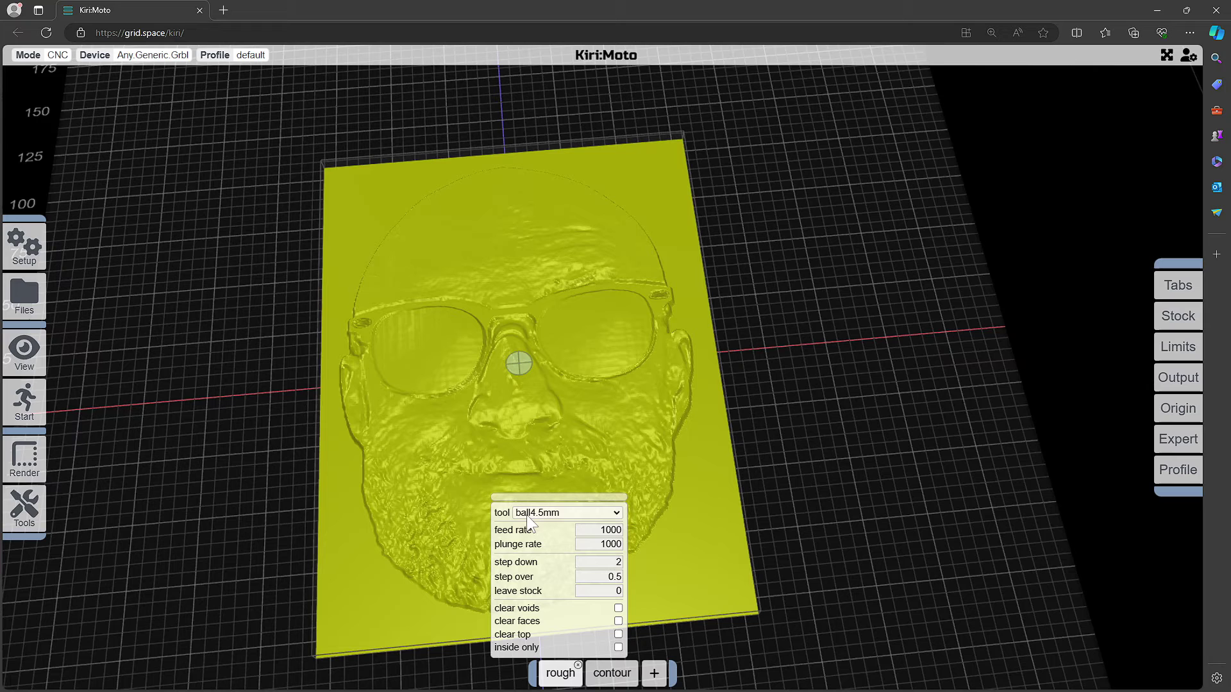
{"action": "left_click", "coordinate": [527, 514]}
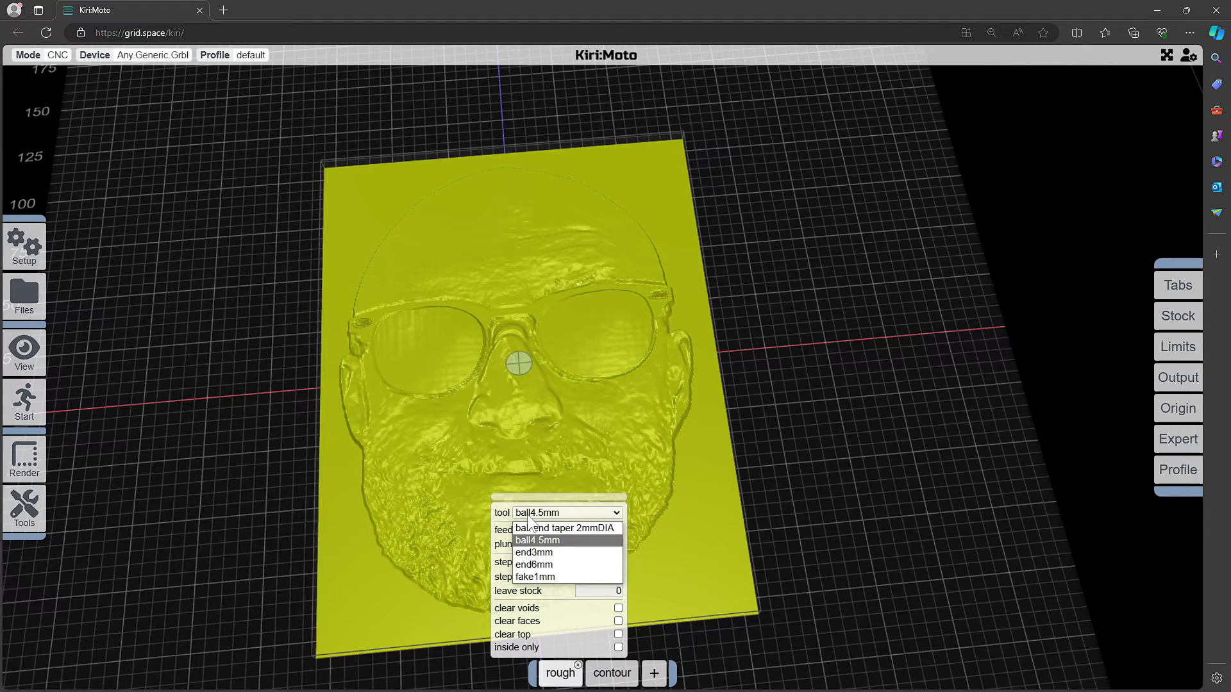
{"action": "left_click", "coordinate": [778, 532]}
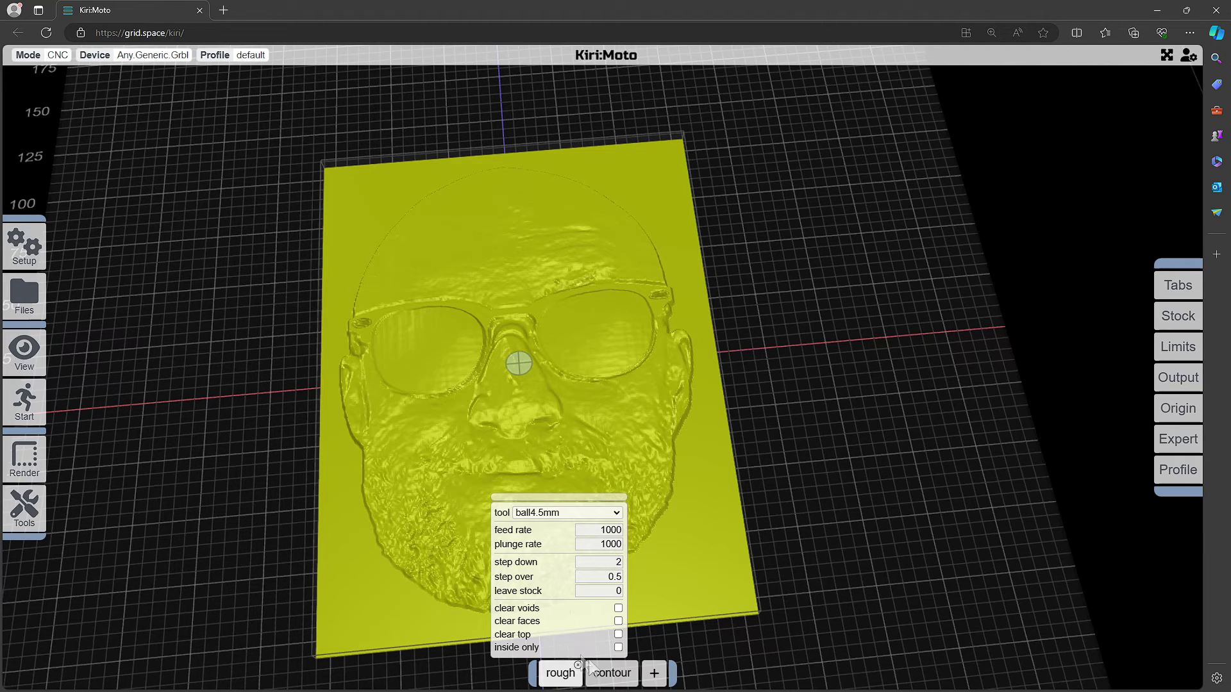
{"action": "left_click", "coordinate": [612, 673]}
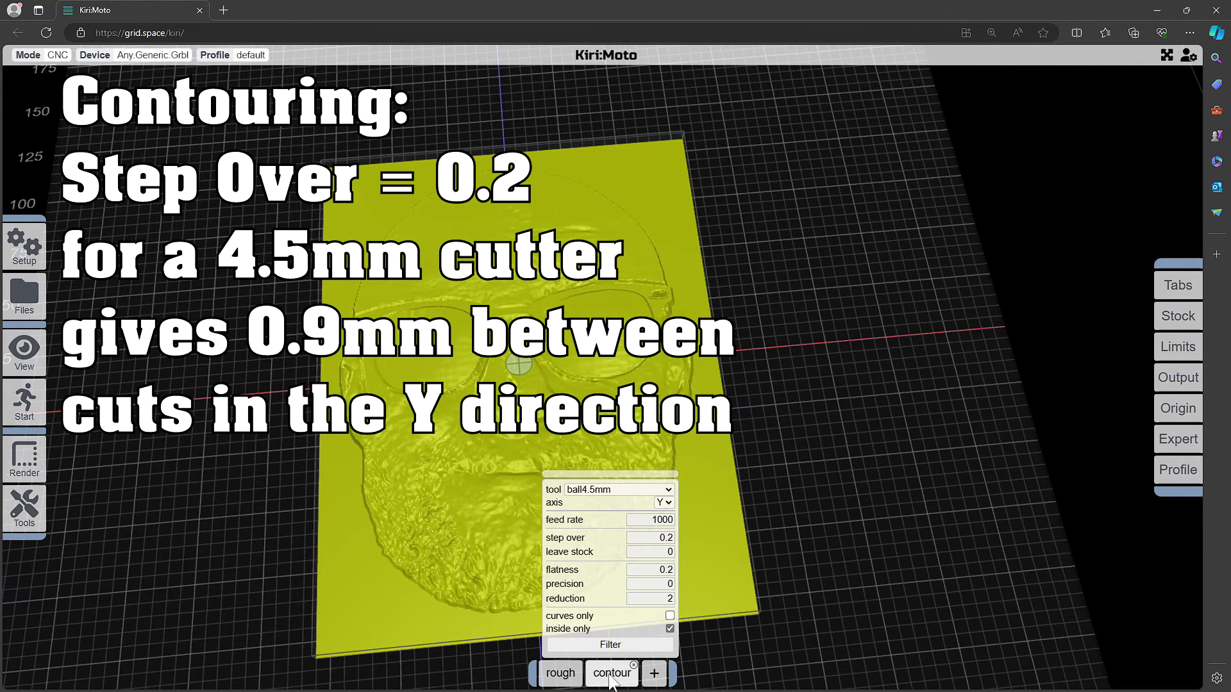